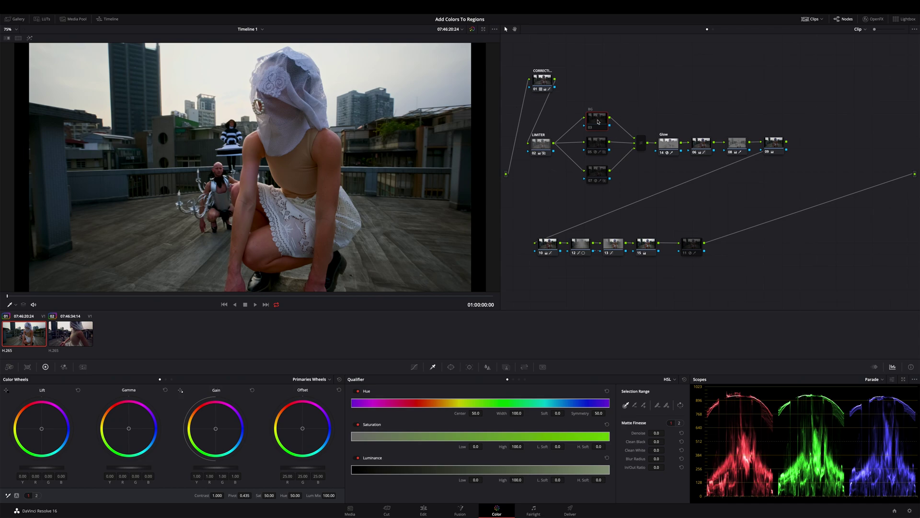
Step: Drag the BG node 03 slightly upward so it sits above layer nodes 05 and 07
left_click(598, 146)
left_click(597, 124)
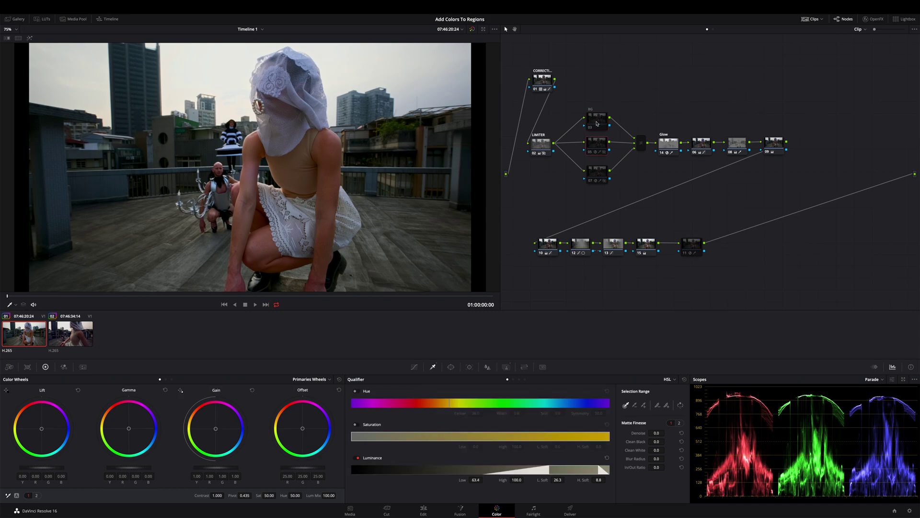
left_click(597, 123)
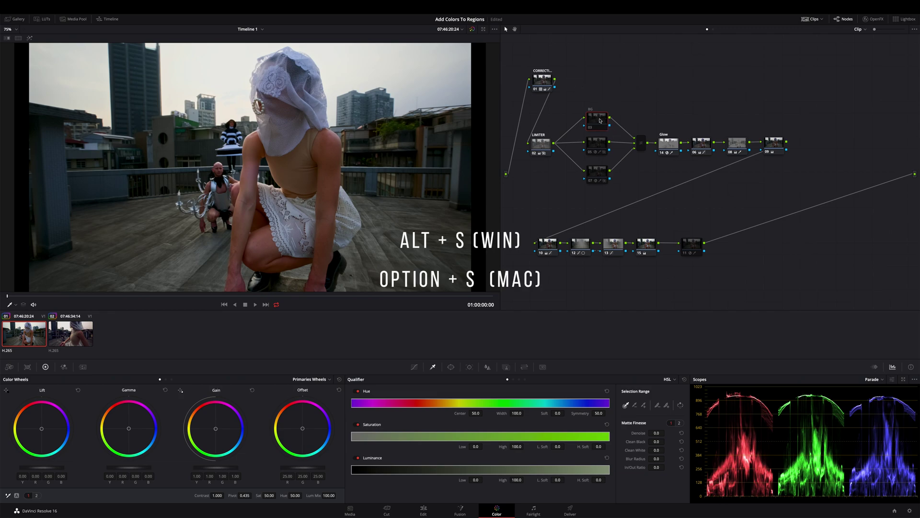
left_click_drag(606, 124, 606, 117)
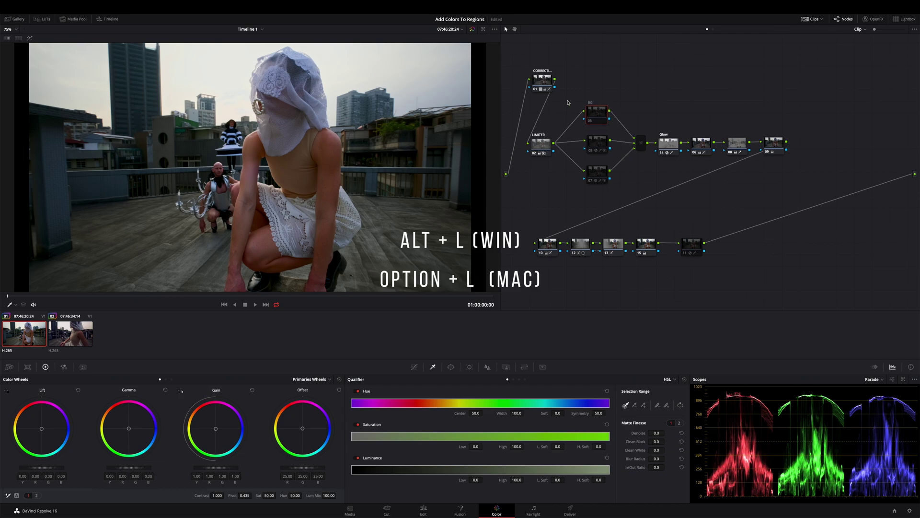
mouse_move(596, 111)
left_mouse_down()
mouse_move(582, 108)
mouse_move(600, 109)
mouse_move(594, 119)
left_mouse_up()
Step: Toggle node 05's orange sky tint off and on, then show its sky matte highlighted
left_click(595, 142)
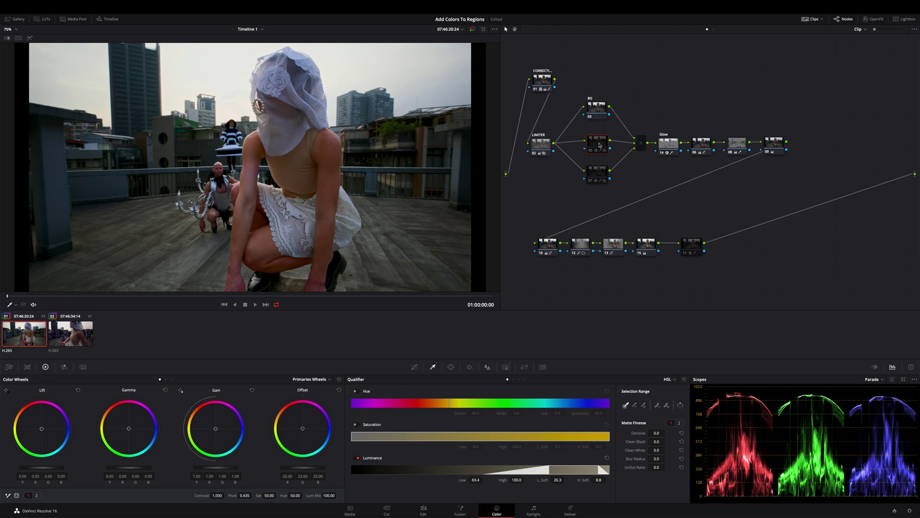
left_click_drag(599, 145, 599, 145)
key("ctrl+d")
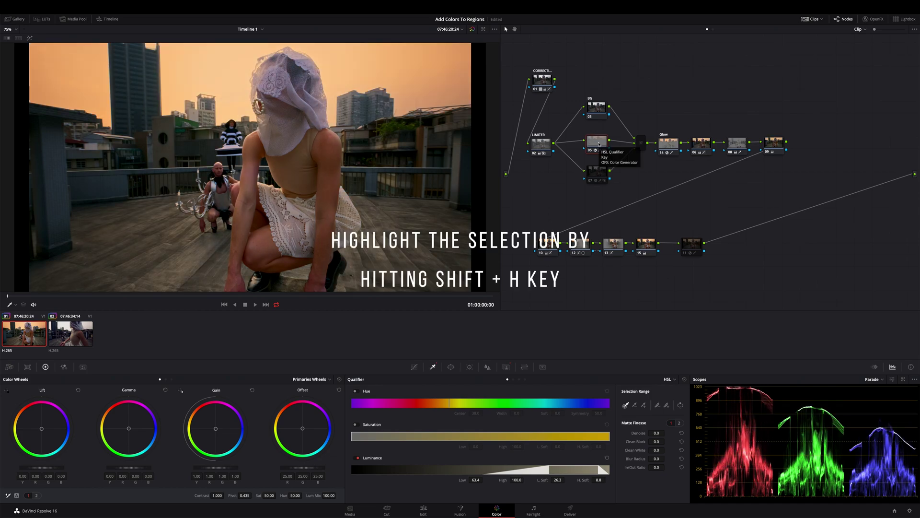
key("shift+h")
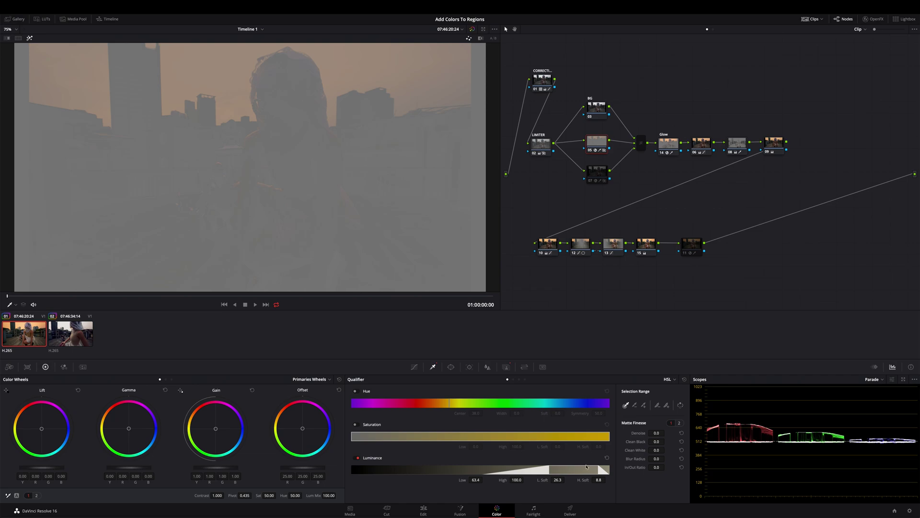
Step: Raise node 05's luminance H. Soft from 8.8 to 12.9 in the highlight matte view
key("shift+h")
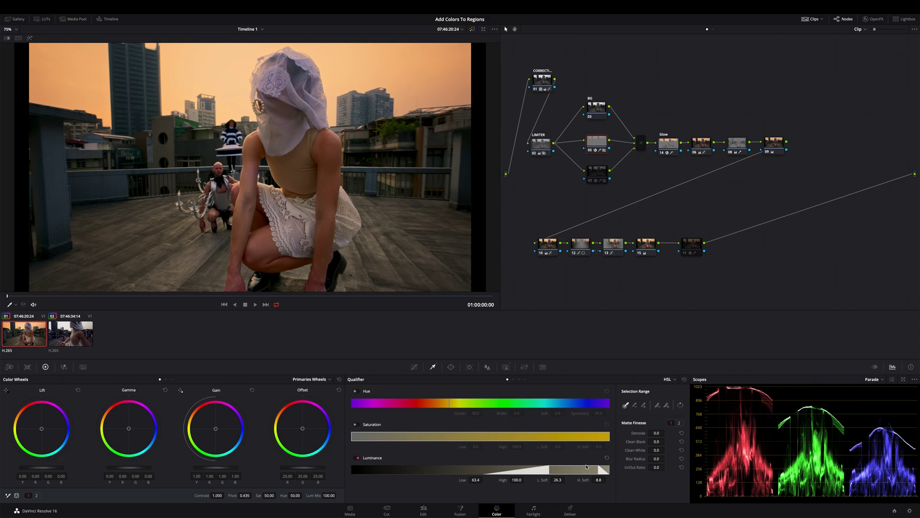
key("shift+h")
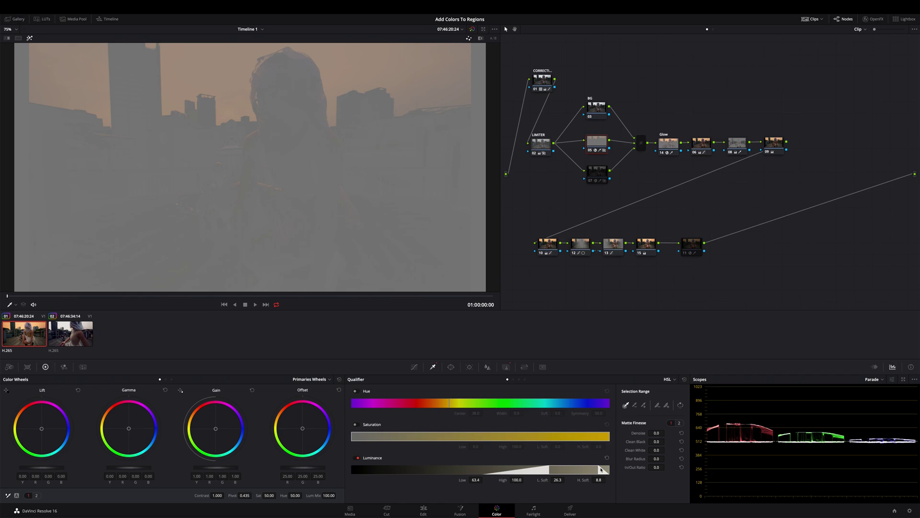
left_click_drag(598, 480, 610, 480)
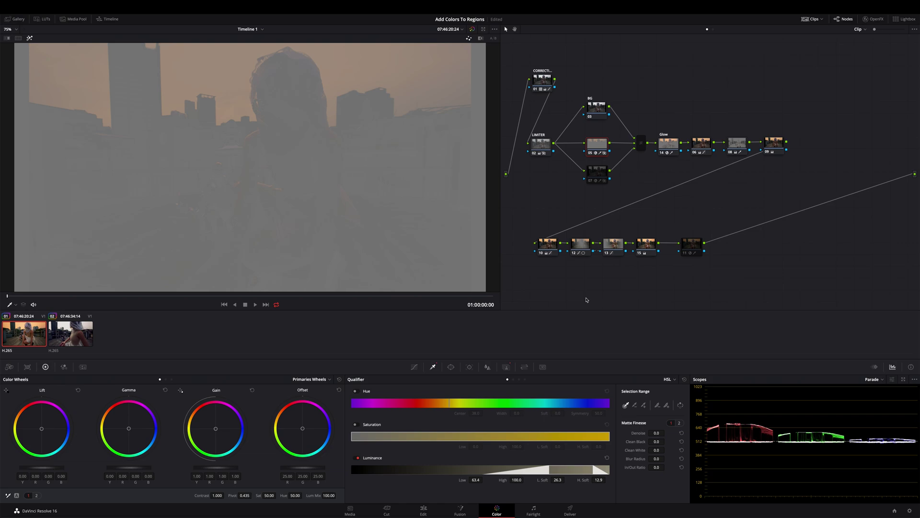
Step: Inspect node 05's Color Generator colour in the Colors picker, keeping it orange
left_click(874, 19)
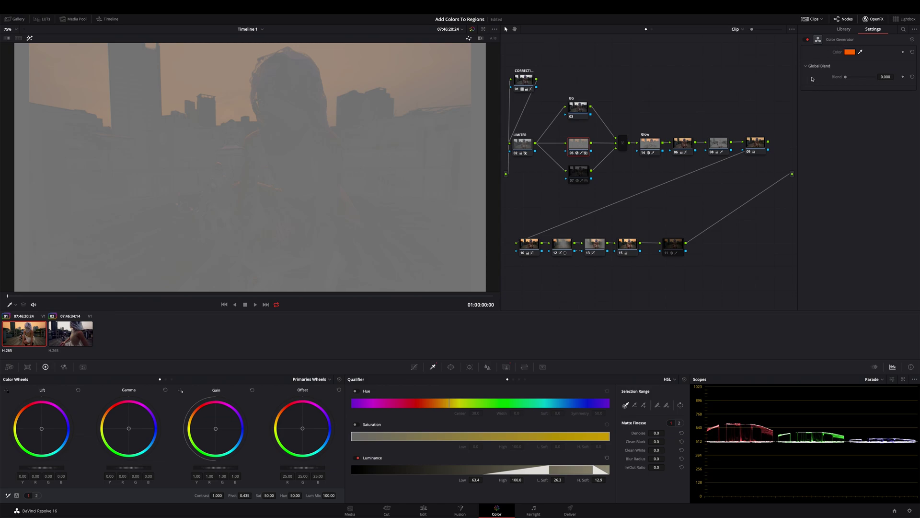
left_click(850, 53)
left_click_drag(737, 248, 747, 230)
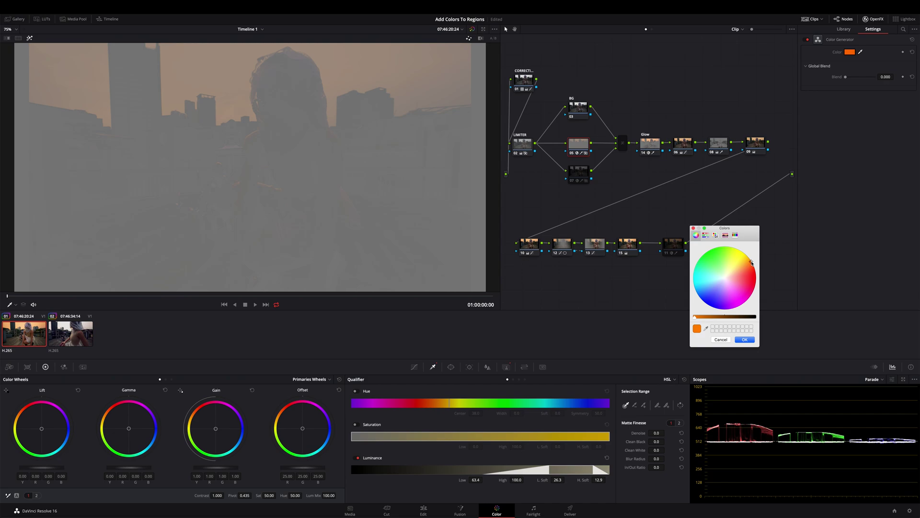
left_click_drag(751, 261, 752, 262)
left_click(745, 339)
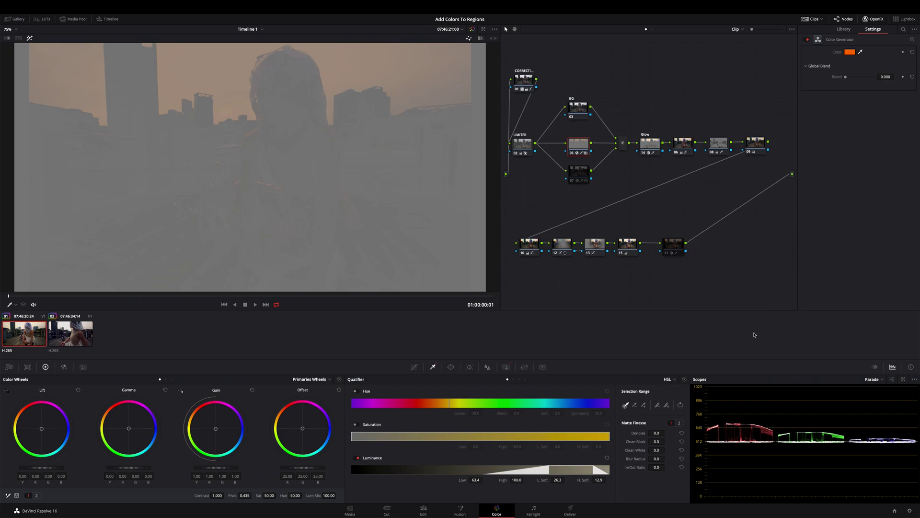
Step: Set the Layer Mixer's composite mode to Softlight
left_click(622, 144)
right_click(623, 146)
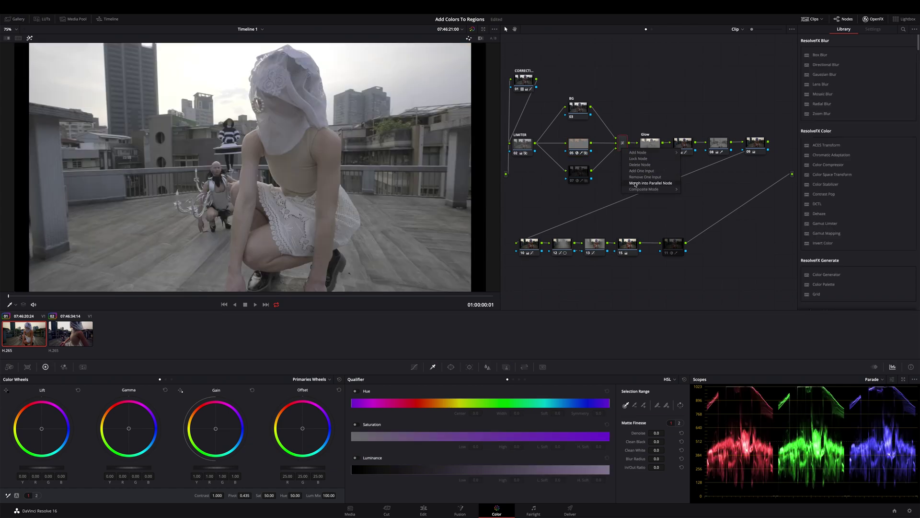
mouse_move(639, 190)
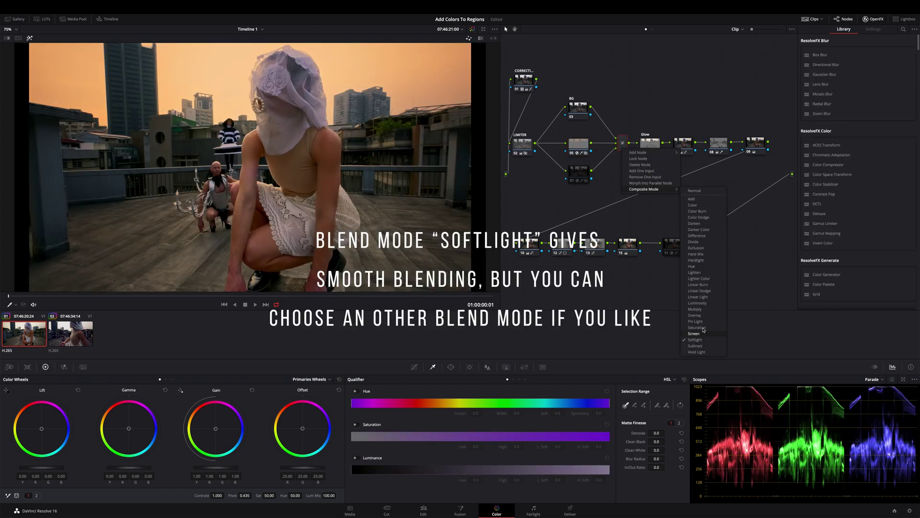
left_click(704, 339)
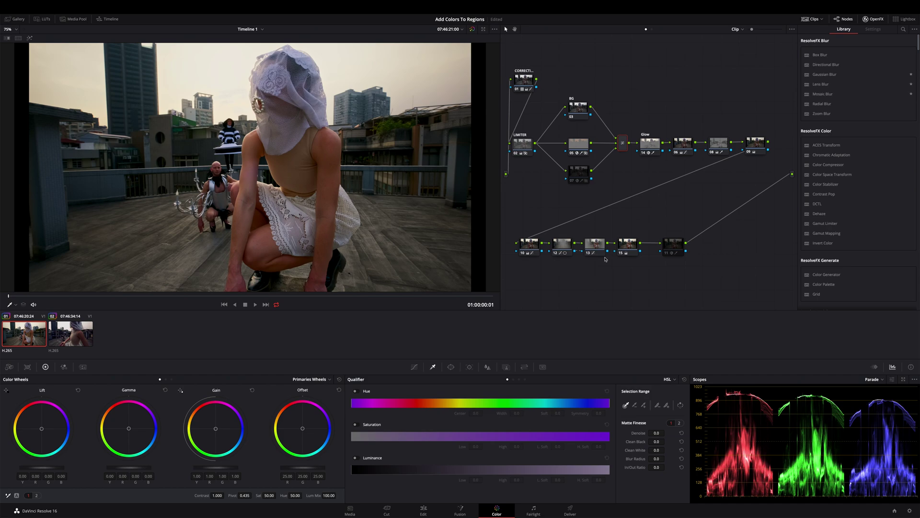
Step: Lower node 05's Key Output Gain to about 0.416 for a subtler warm sky
left_click(506, 367)
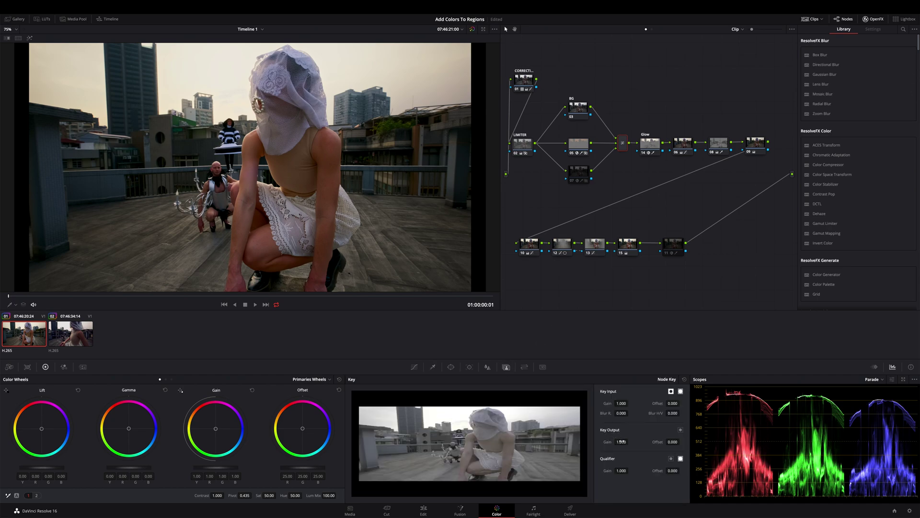
left_click(580, 140)
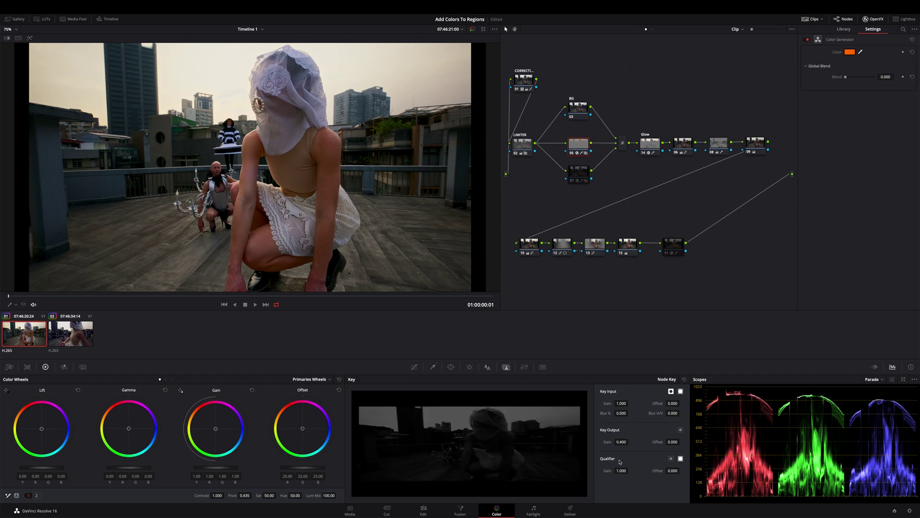
left_click_drag(621, 441, 628, 441)
Step: Give node 07's Color Generator a purple colour for a pink sky cast, then show the qualifier settings
left_click(586, 176)
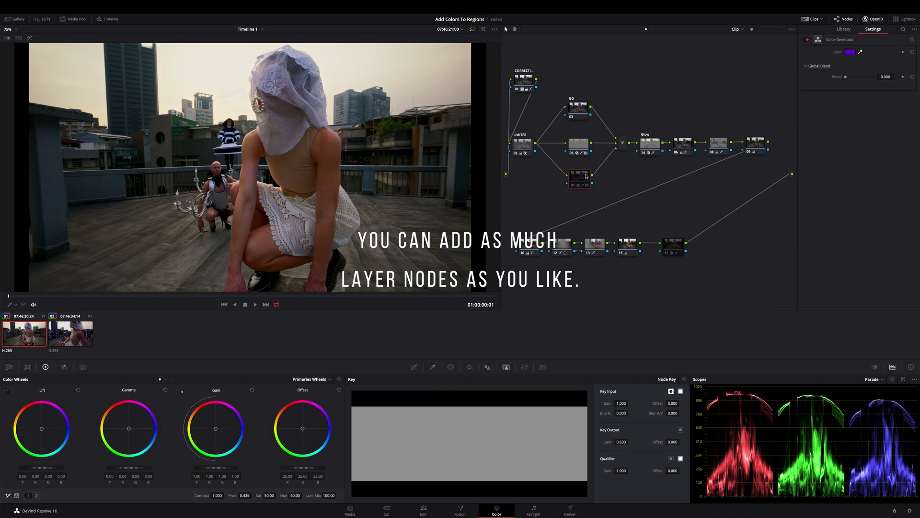
left_click(852, 53)
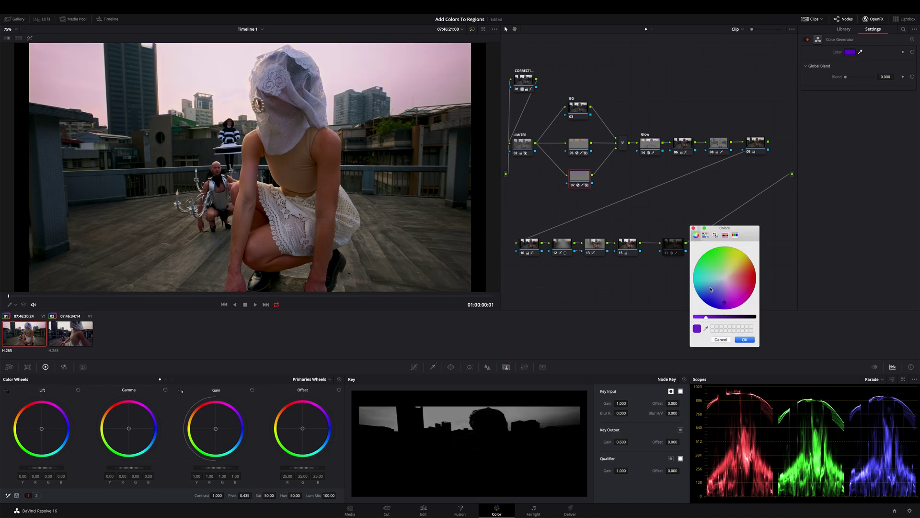
left_click(693, 228)
left_click(433, 367)
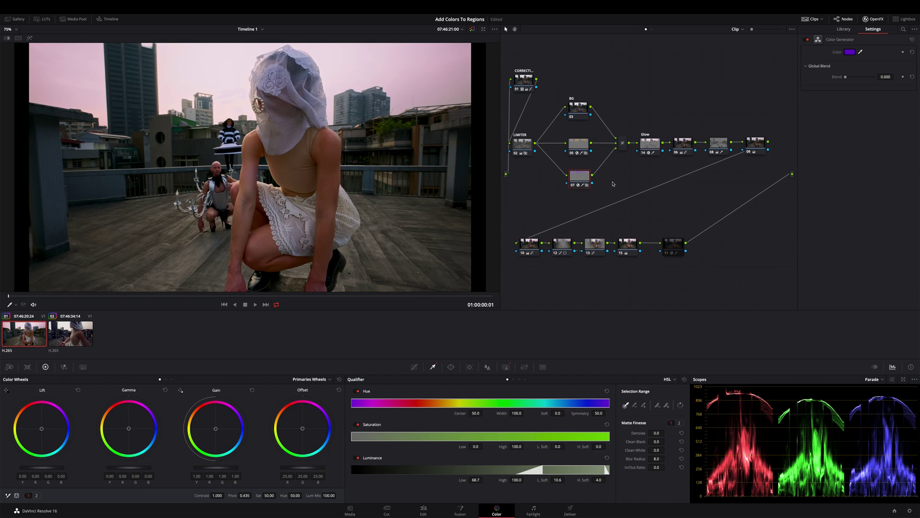
left_click(621, 149)
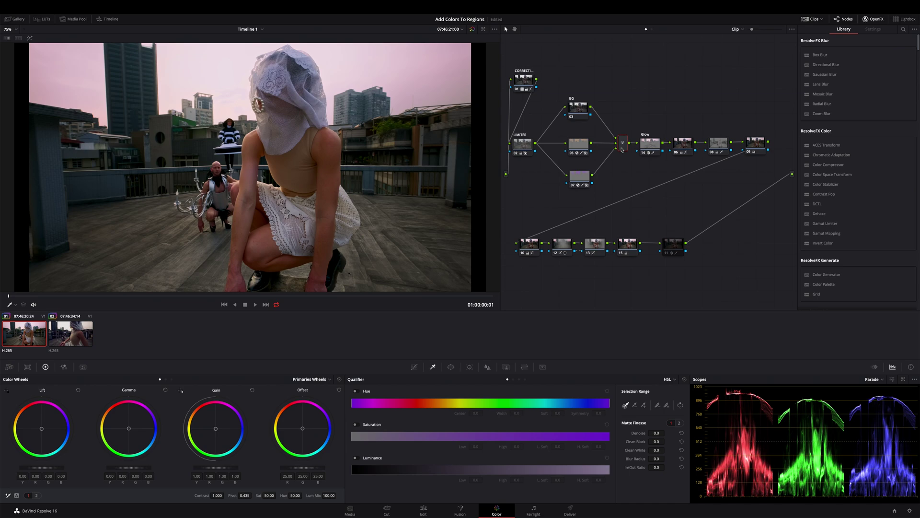
left_click(582, 177)
left_click(849, 52)
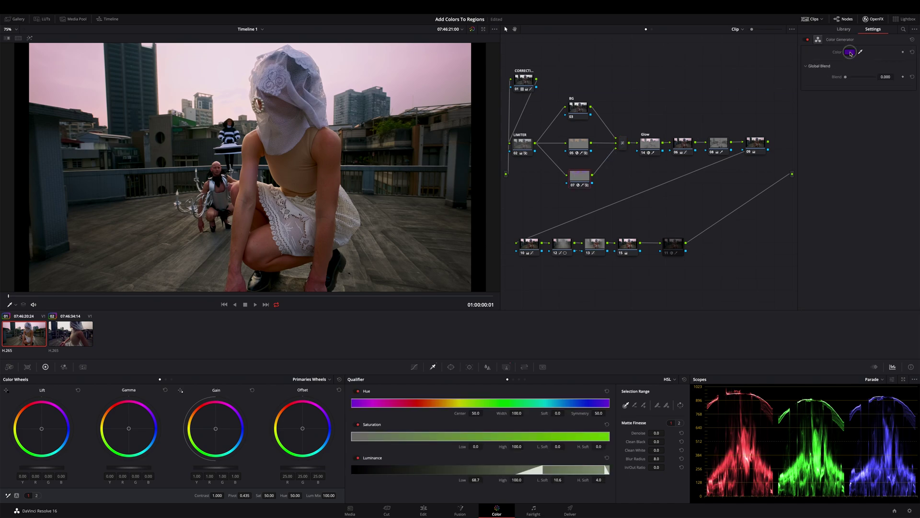
left_click_drag(726, 304, 720, 301)
left_click_drag(716, 298, 703, 284)
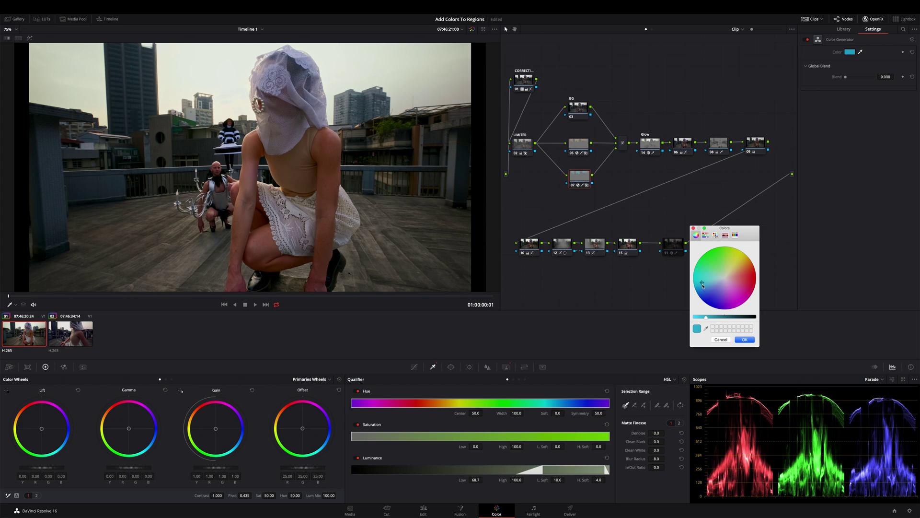
left_click(726, 306)
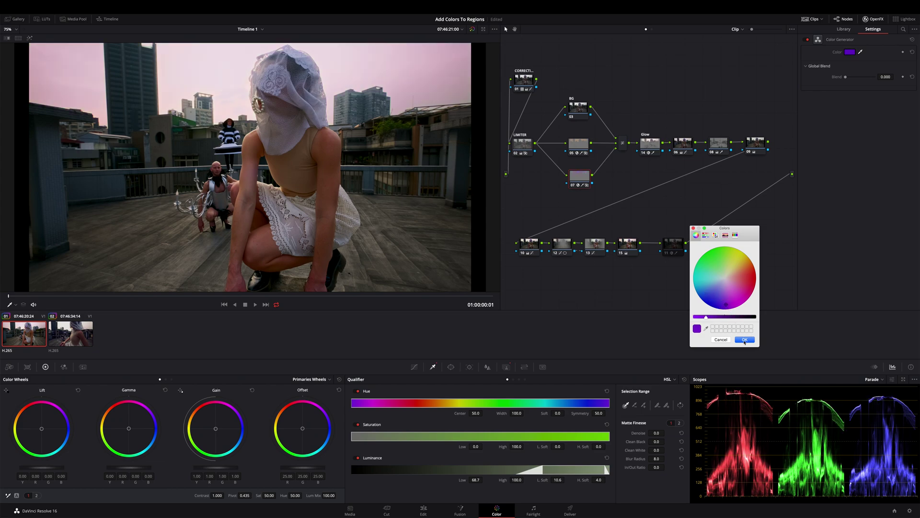
left_click(721, 340)
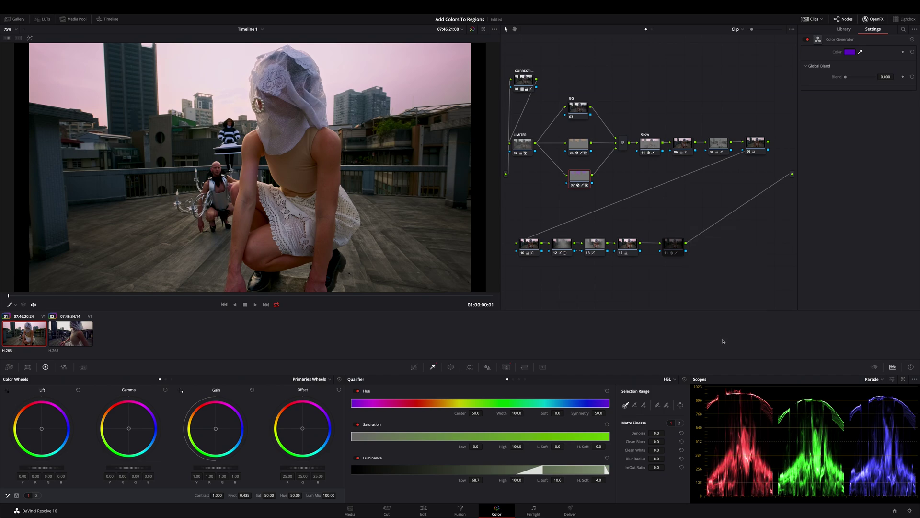